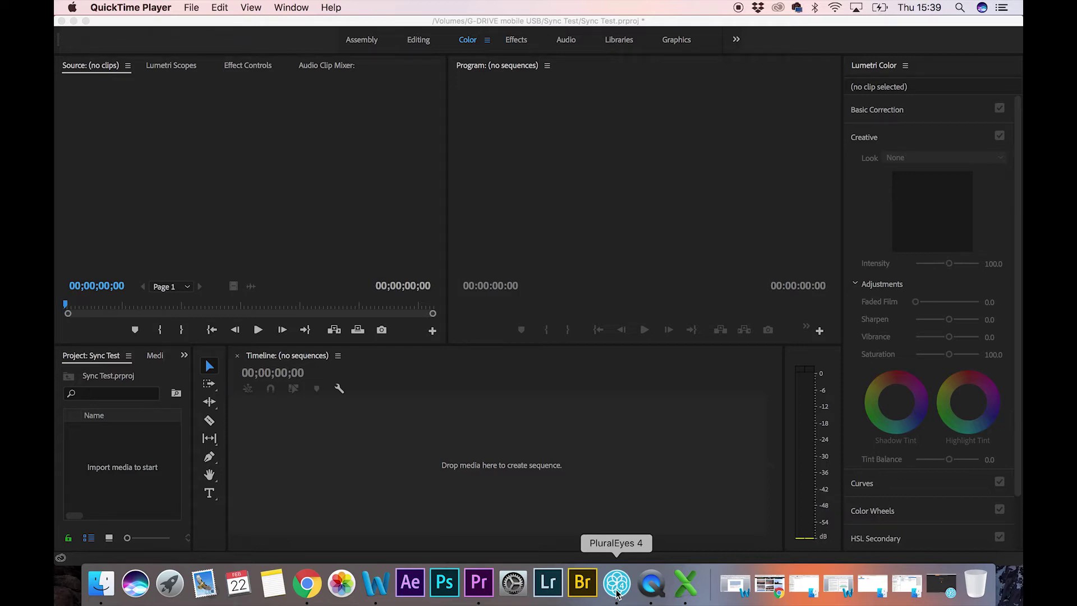
Step: Launch PluralEyes 4 and set a Finder window beside its media drop area
{"action": "left_click", "coordinate": [616, 594]}
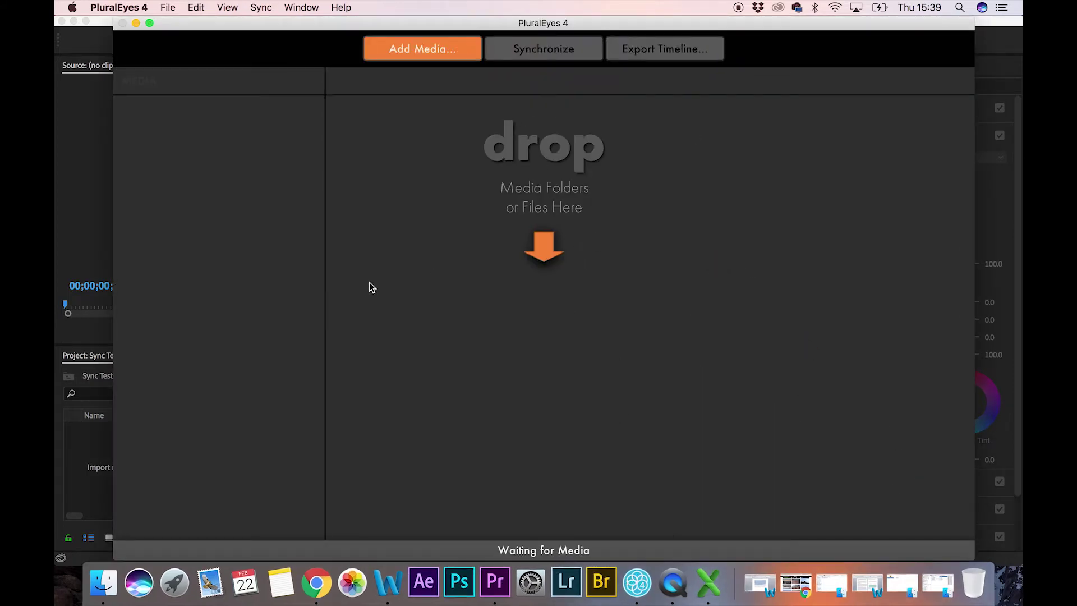
{"action": "left_click", "coordinate": [104, 584]}
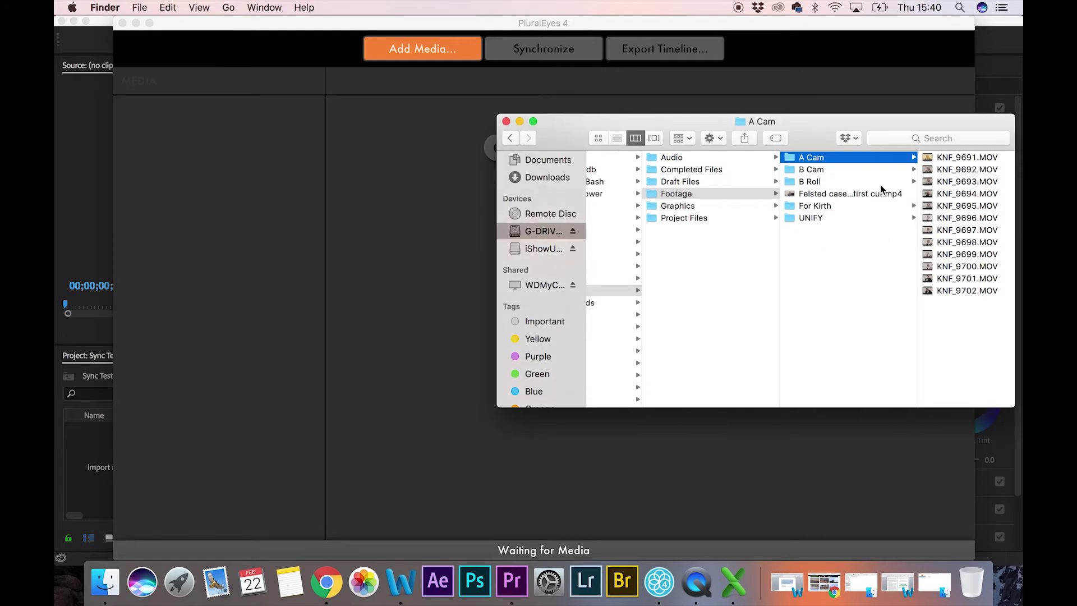
{"action": "left_click_drag", "start_coordinate": [823, 122], "coordinate": [651, 248]}
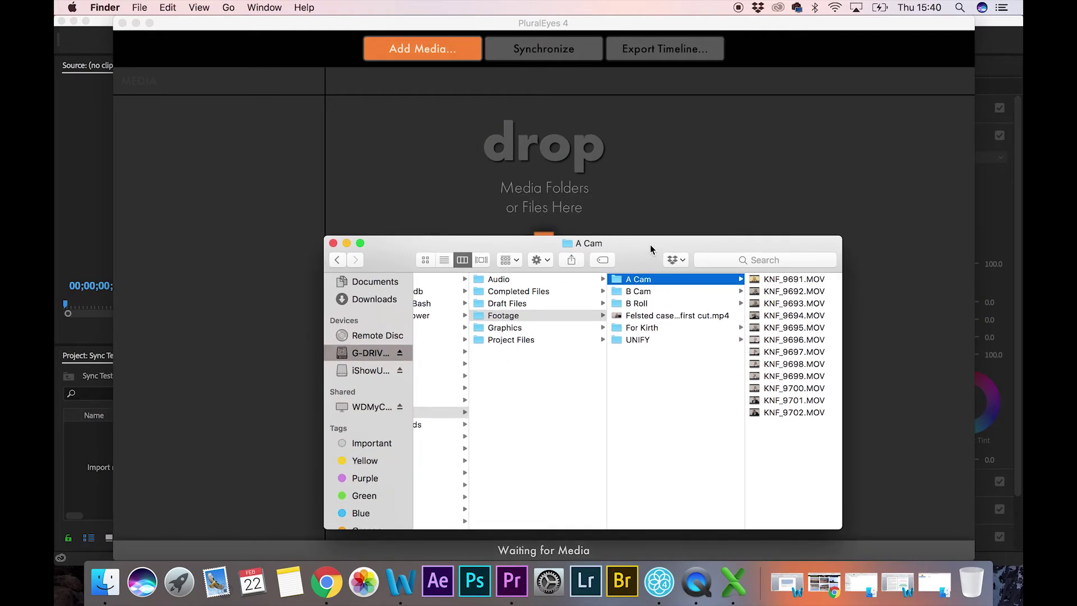
Step: Add the twelve A Cam clips as Camera 1 and select the 18 B Cam clips for Camera 2
{"action": "left_click", "coordinate": [779, 439]}
{"action": "left_click_drag", "start_coordinate": [779, 439], "coordinate": [787, 275]}
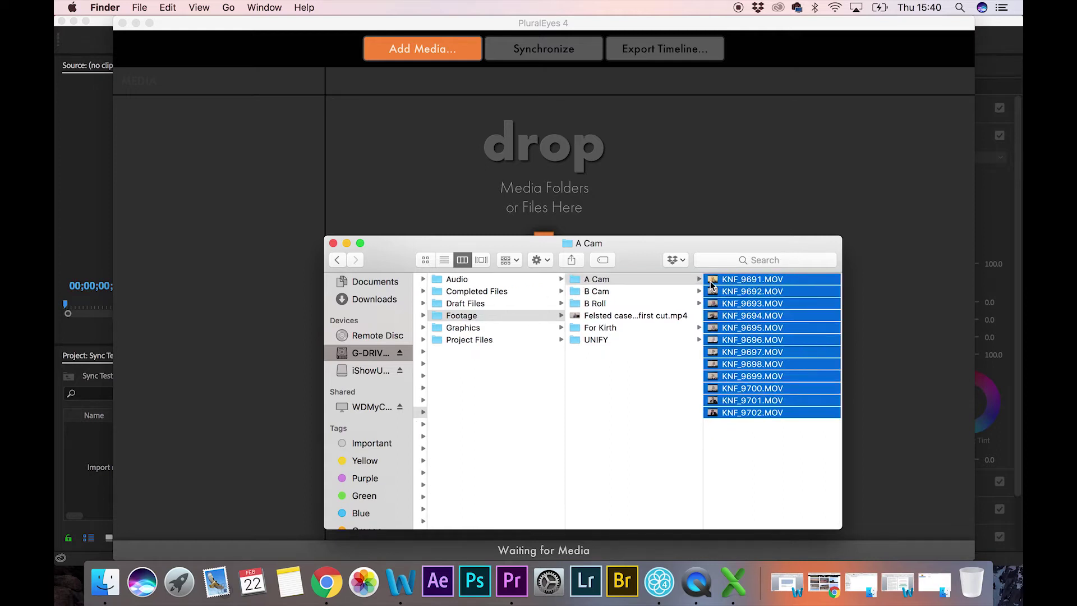
{"action": "left_click_drag", "start_coordinate": [712, 282], "coordinate": [500, 176]}
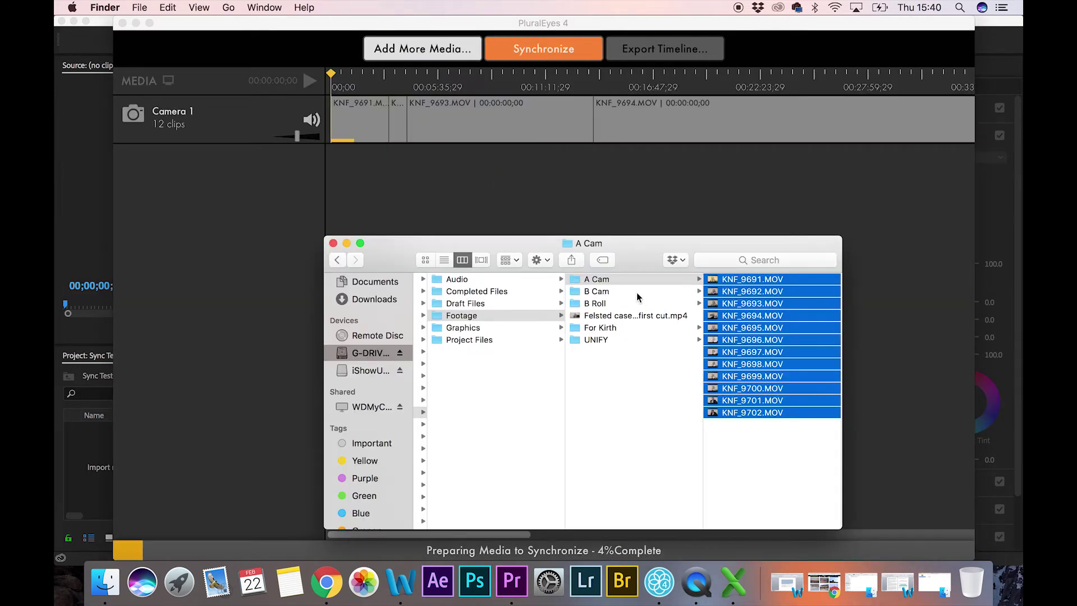
{"action": "left_click", "coordinate": [638, 292]}
{"action": "left_click_drag", "start_coordinate": [756, 510], "coordinate": [588, 187]}
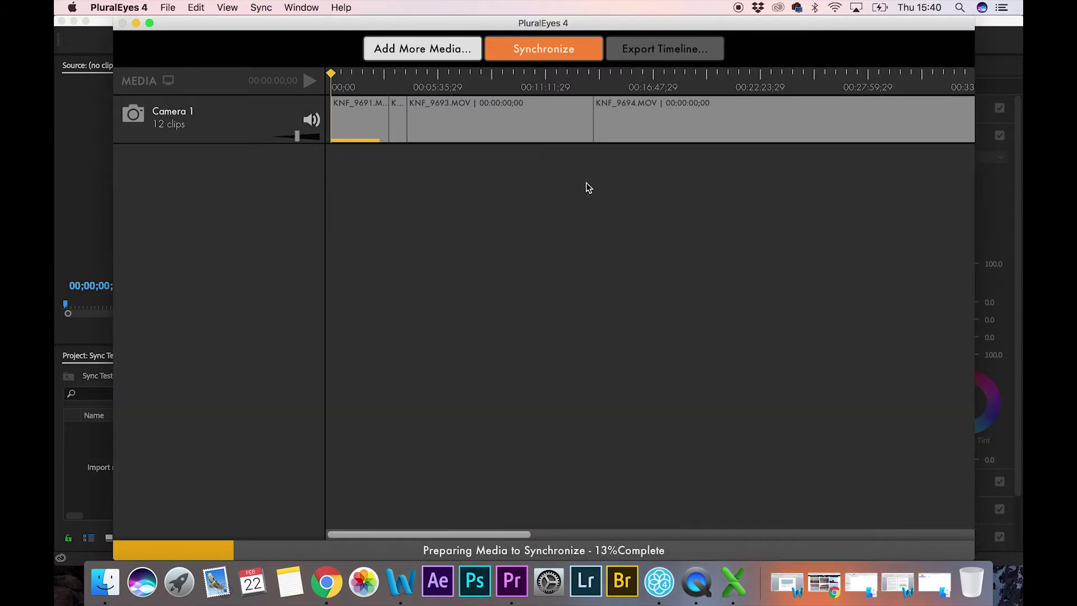
Step: Select the ZOOM WAV recordings in the Finder Audio folder
{"action": "left_click", "coordinate": [104, 584]}
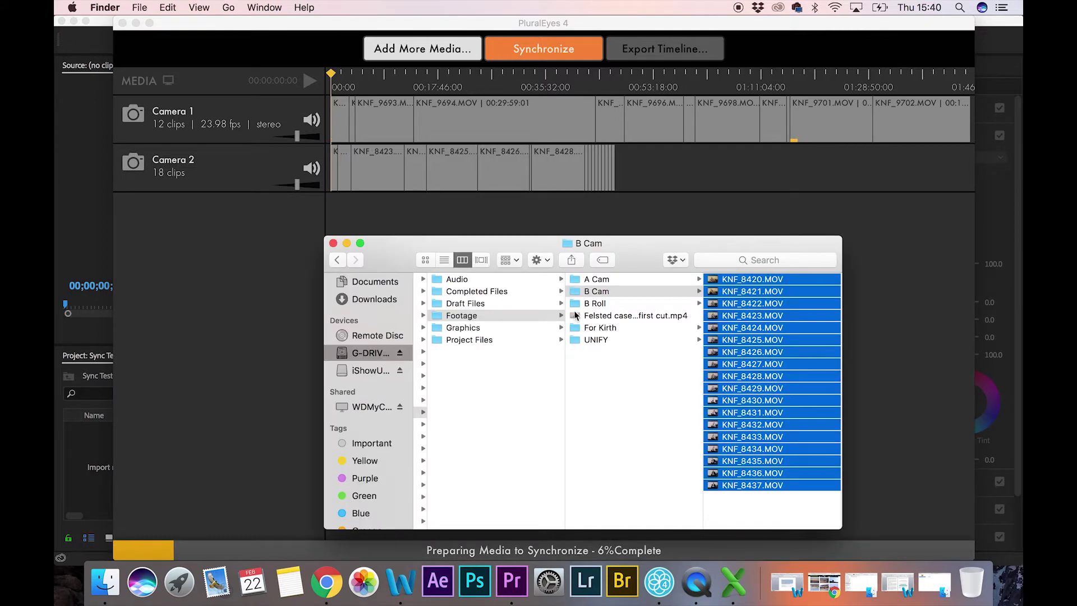
{"action": "left_click", "coordinate": [512, 280]}
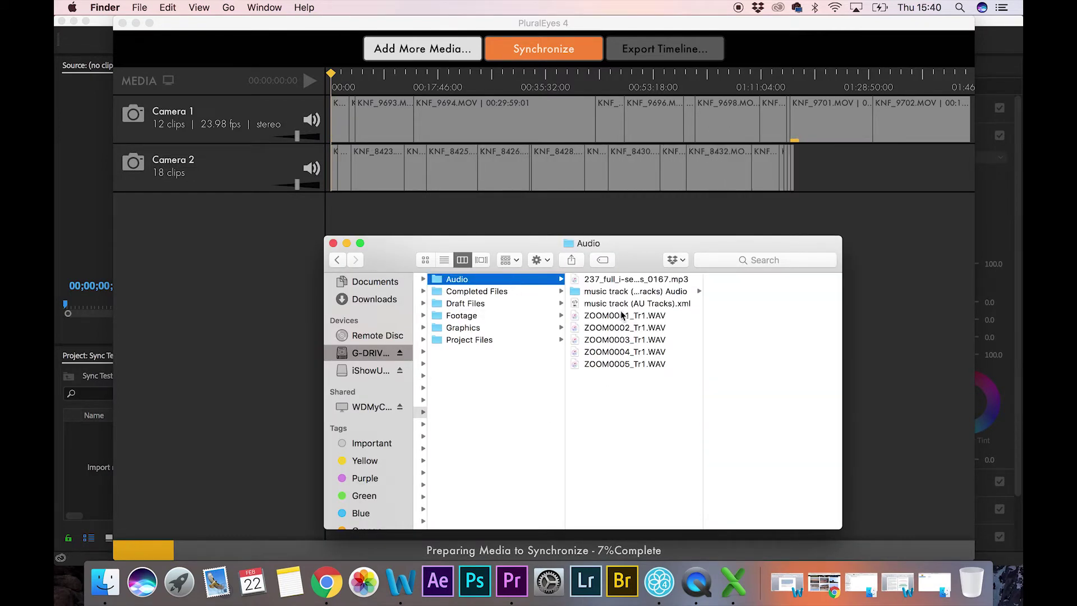
{"action": "left_click_drag", "start_coordinate": [607, 378], "coordinate": [621, 320]}
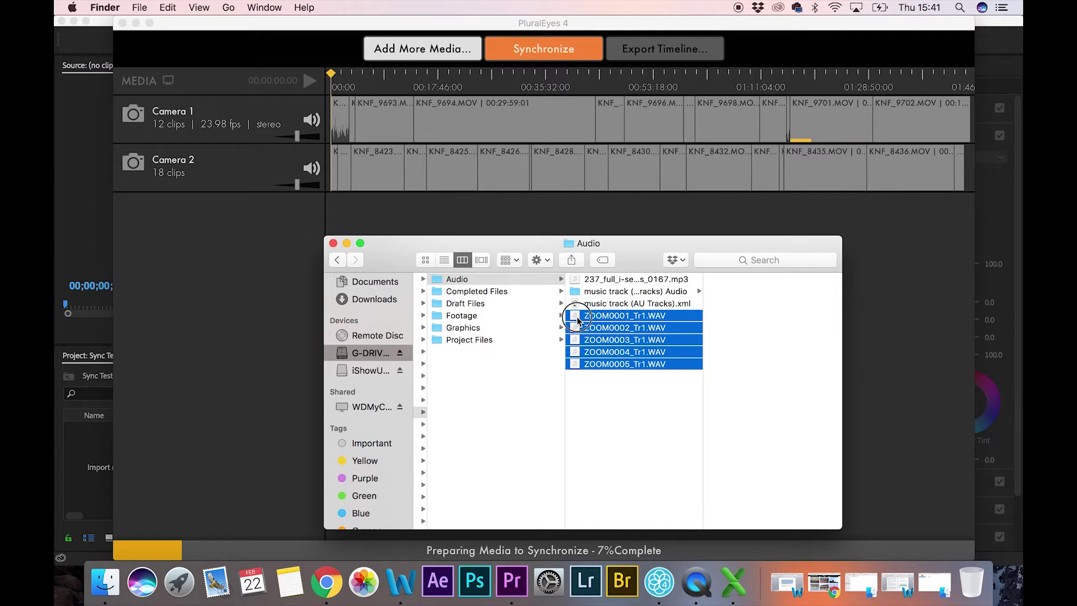
Step: Drop the five ZOOM WAV files into PluralEyes as Audio Recorder 1
{"action": "left_click_drag", "start_coordinate": [578, 320], "coordinate": [385, 286]}
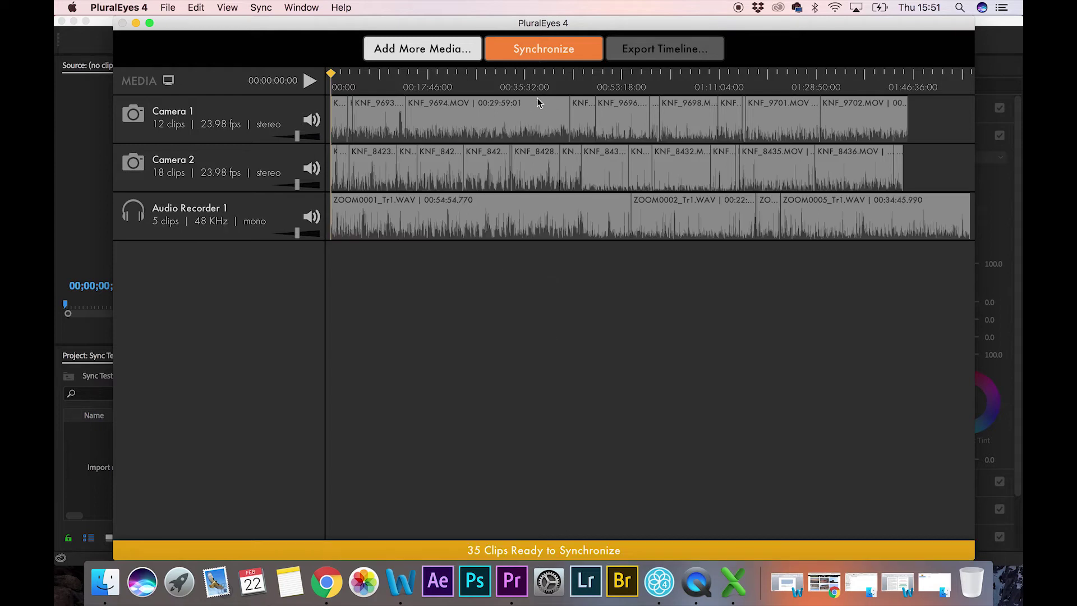
Step: Run Synchronize on all 35 camera and recorder clips
{"action": "left_click", "coordinate": [553, 49]}
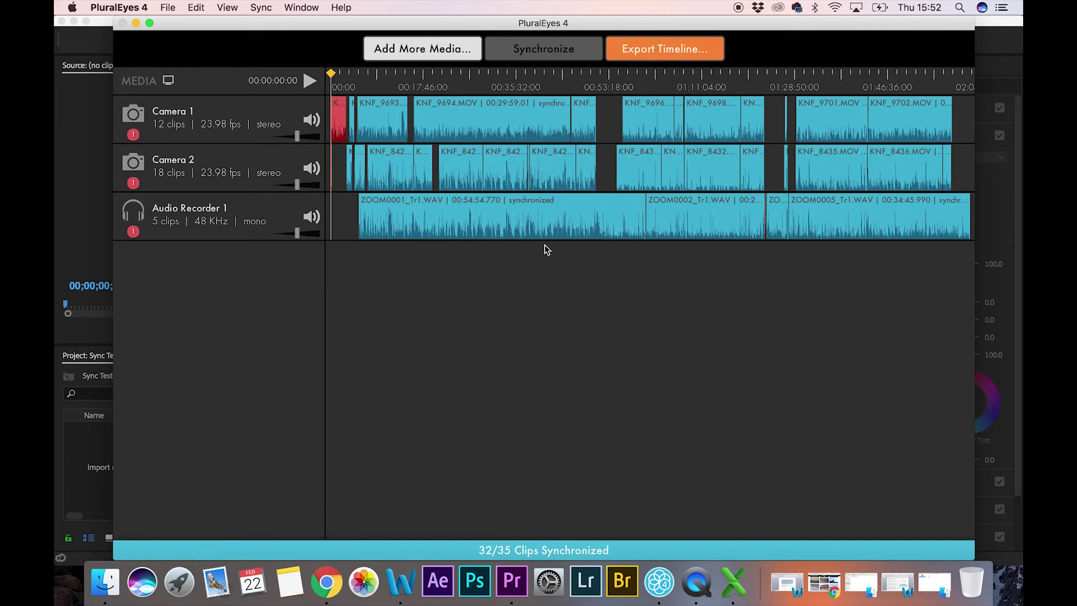
Step: Choose Premiere Pro as the timeline export format
{"action": "left_click", "coordinate": [687, 49]}
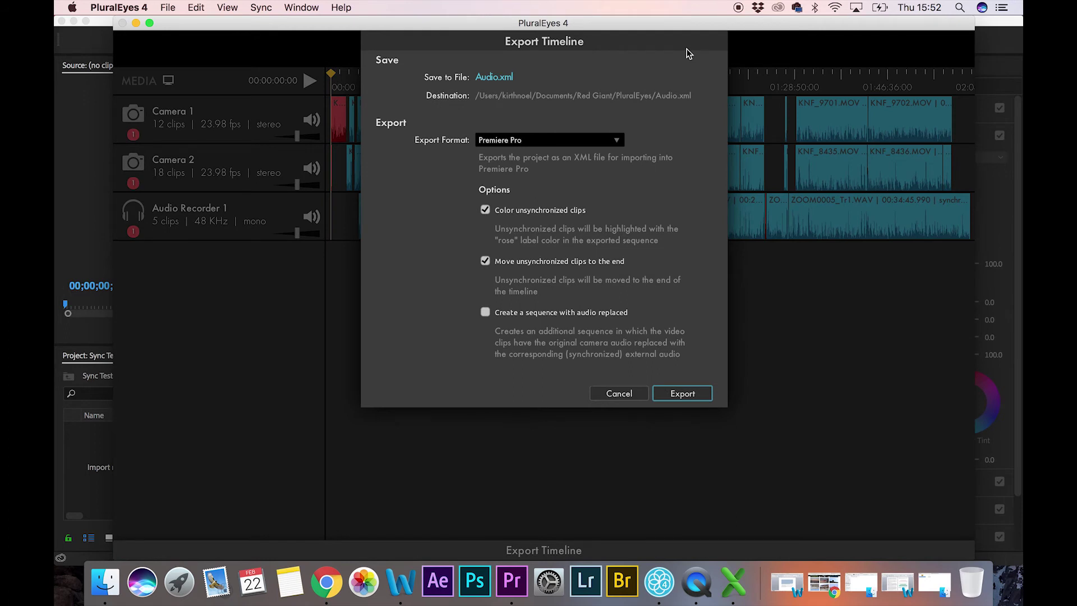
{"action": "left_click", "coordinate": [621, 141]}
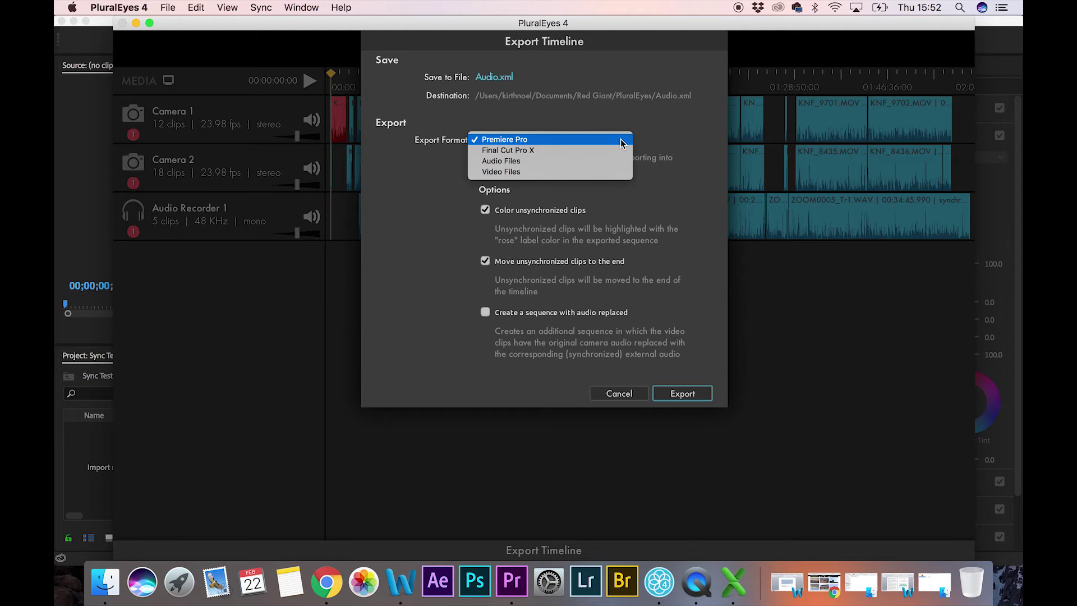
{"action": "left_click", "coordinate": [554, 142]}
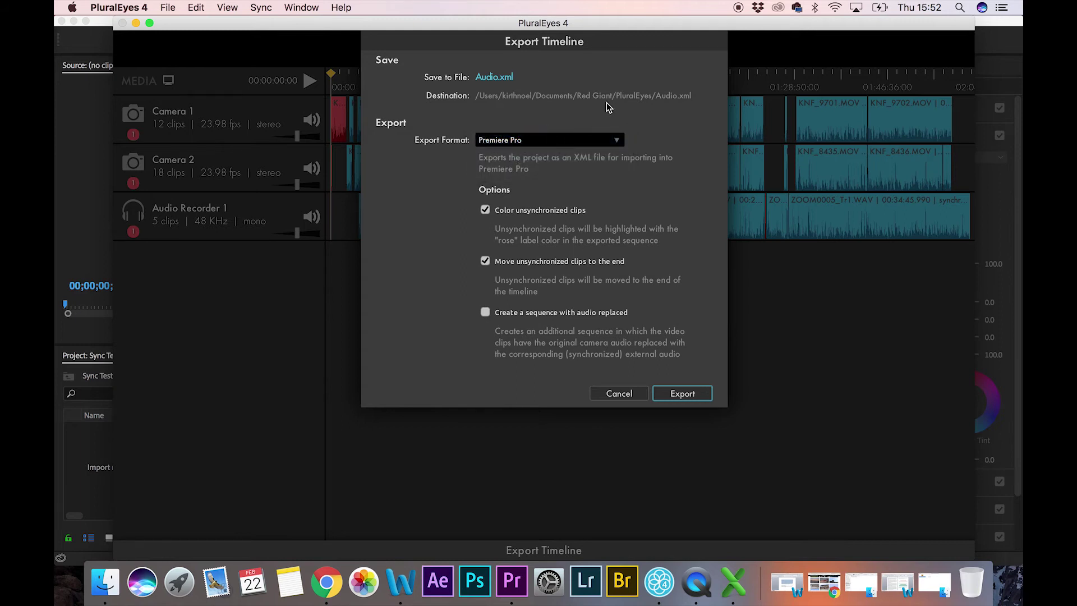
Step: Export the timeline as plural eyes test.xml into Sync Test, then reopen Sync Test.prproj
{"action": "left_click", "coordinate": [500, 78]}
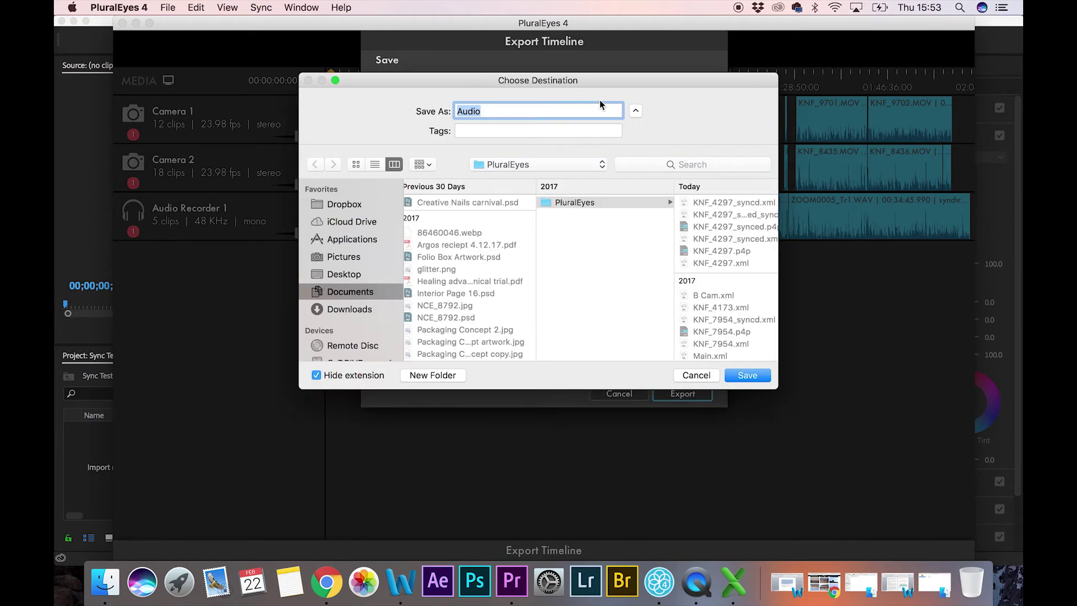
{"action": "type", "text": "l eye"}
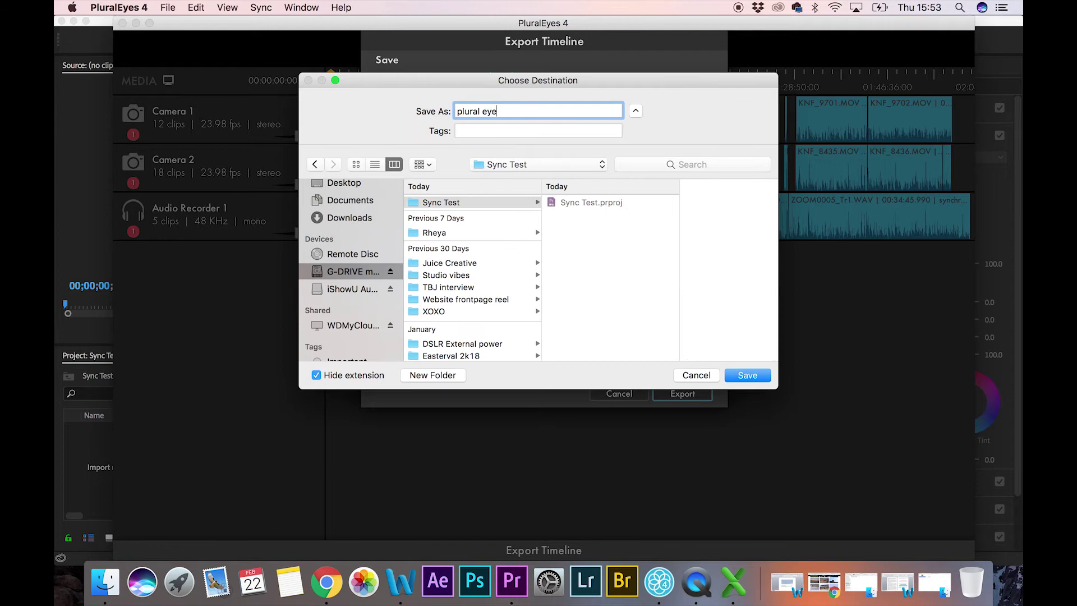
{"action": "type", "text": "s test"}
{"action": "key", "text": "Return"}
{"action": "left_click", "coordinate": [675, 393]}
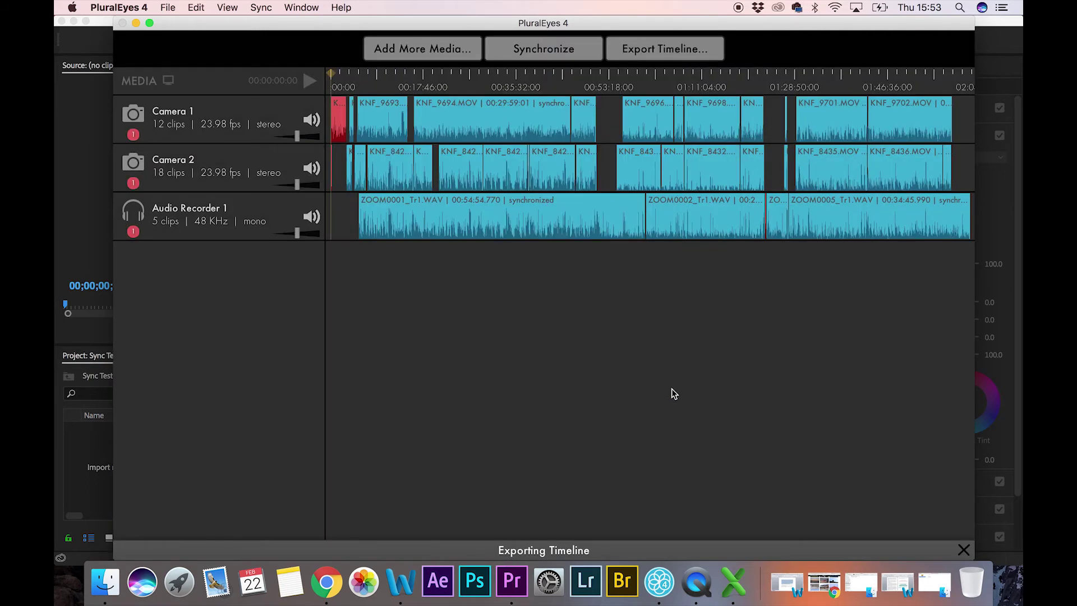
{"action": "left_click", "coordinate": [104, 582]}
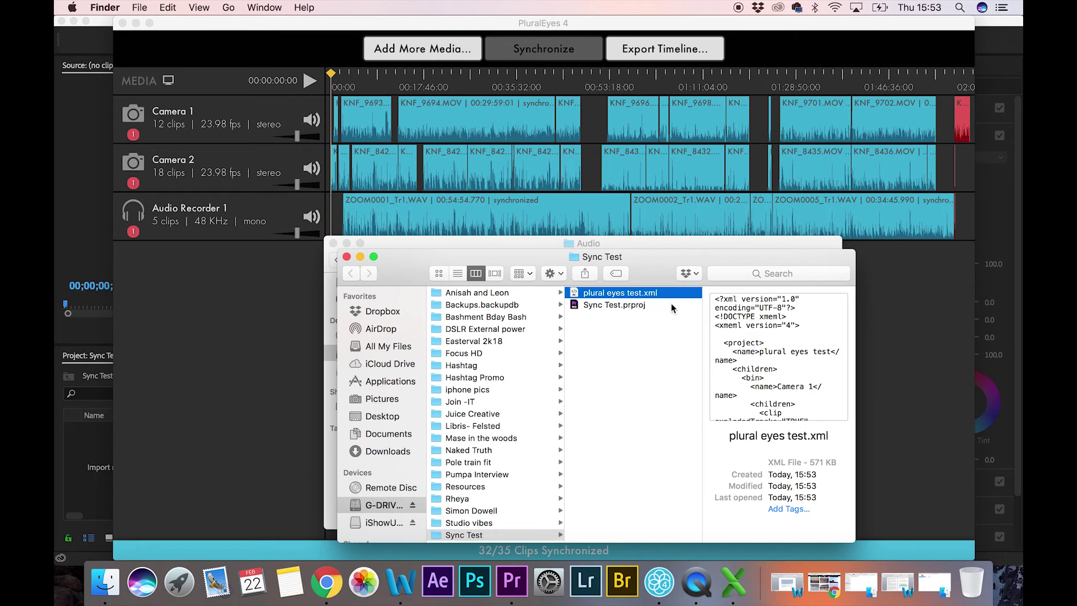
{"action": "double_click", "coordinate": [587, 306]}
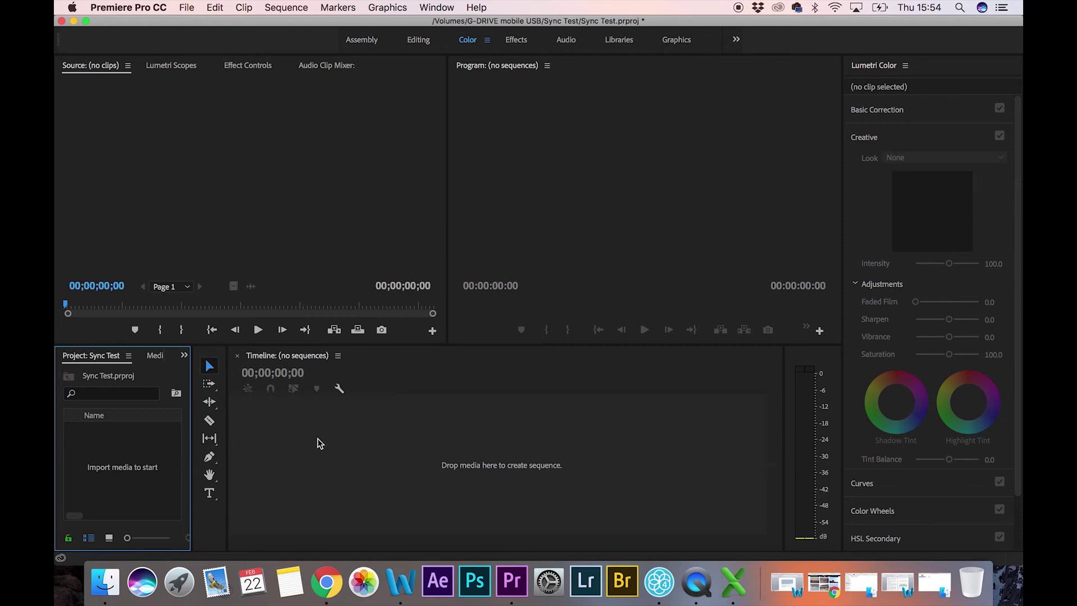
Step: Open plural eyes test.xml as a project via File > Open Project, then view PluralEyes pricing
{"action": "left_click", "coordinate": [187, 7]}
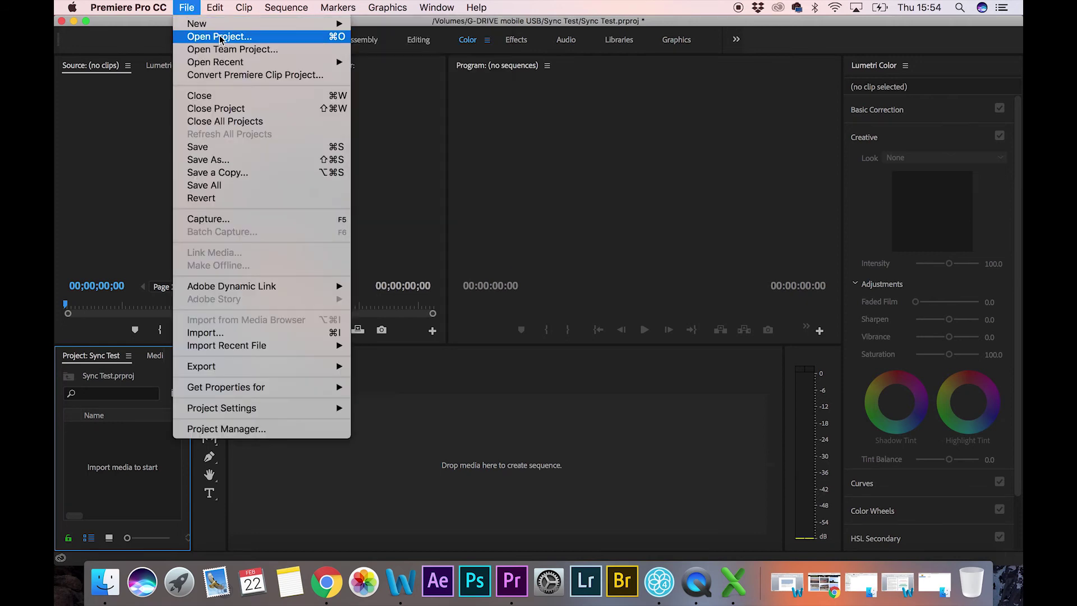
{"action": "left_click", "coordinate": [228, 36]}
{"action": "left_click", "coordinate": [449, 125]}
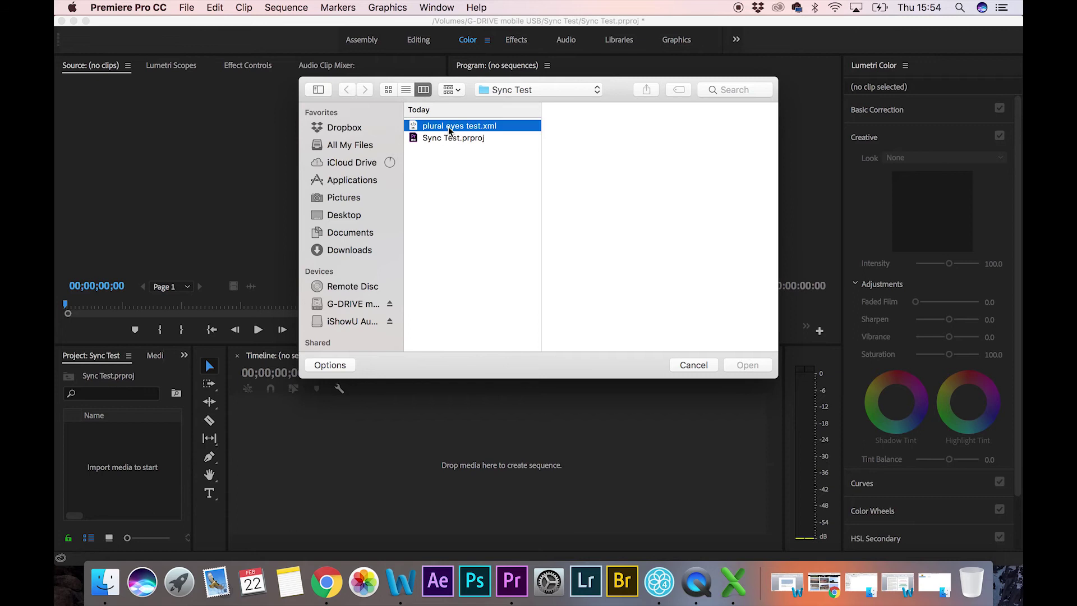
{"action": "left_click", "coordinate": [755, 367]}
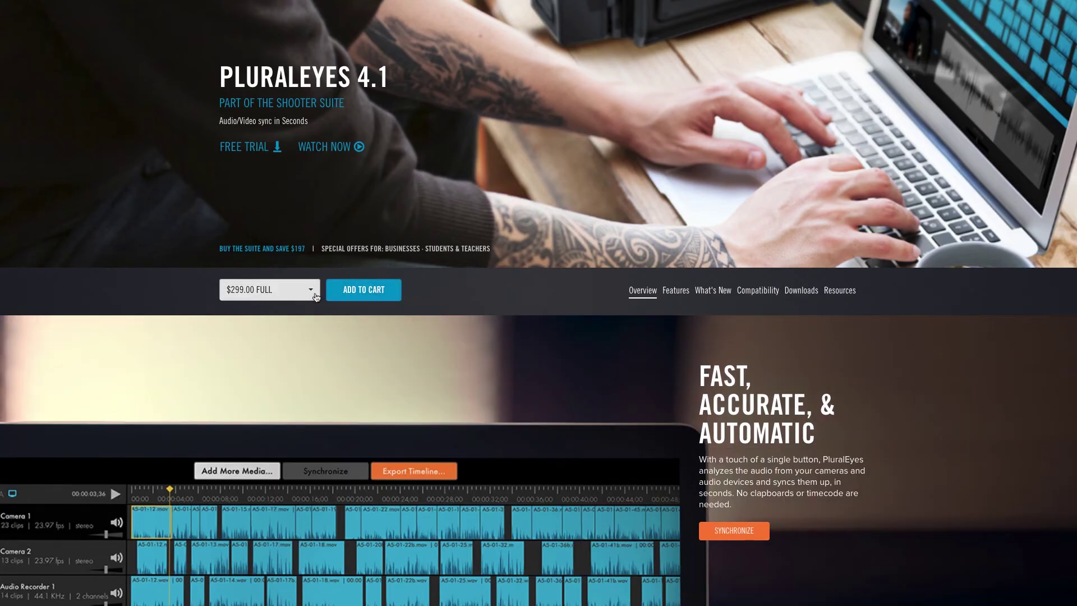
{"action": "left_click", "coordinate": [314, 296]}
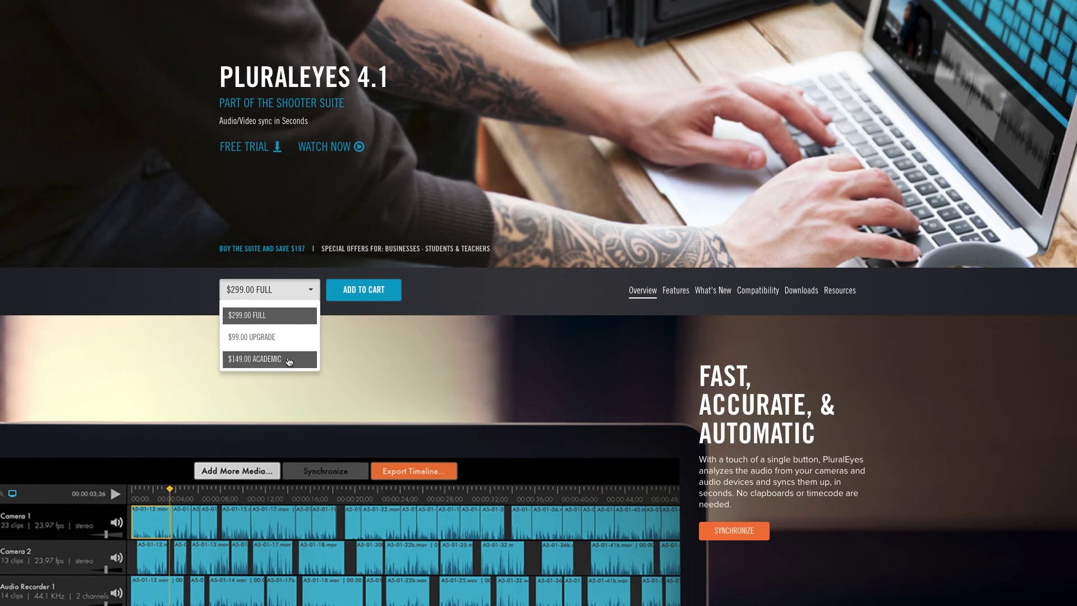
{"action": "left_click", "coordinate": [570, 308]}
{"action": "scroll", "coordinate": [567, 303], "scroll_direction": "down", "scroll_amount": 7}
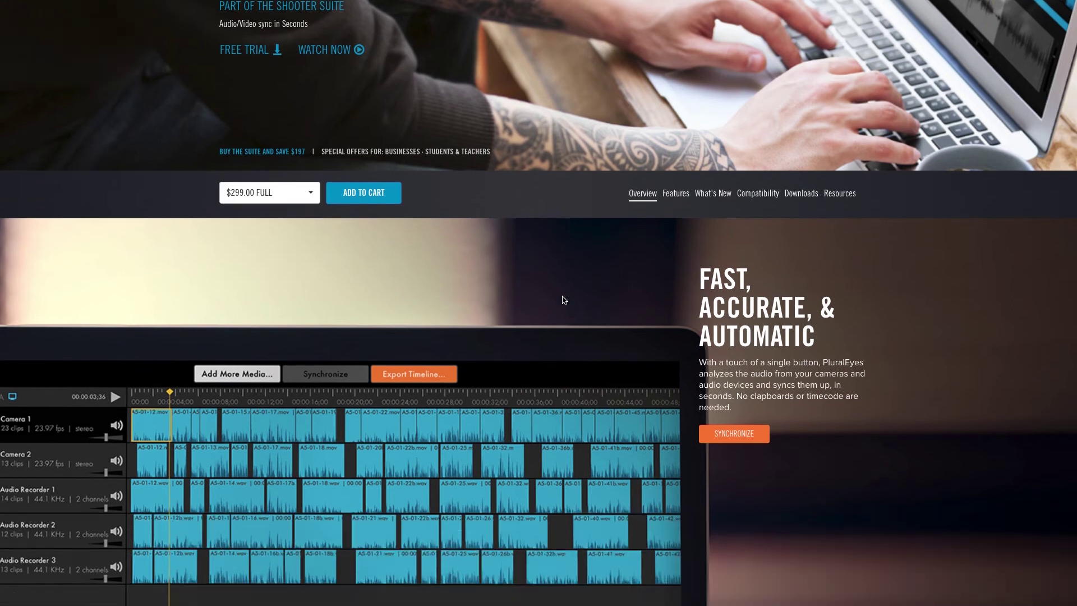
{"action": "scroll", "coordinate": [564, 301], "scroll_direction": "down", "scroll_amount": 10}
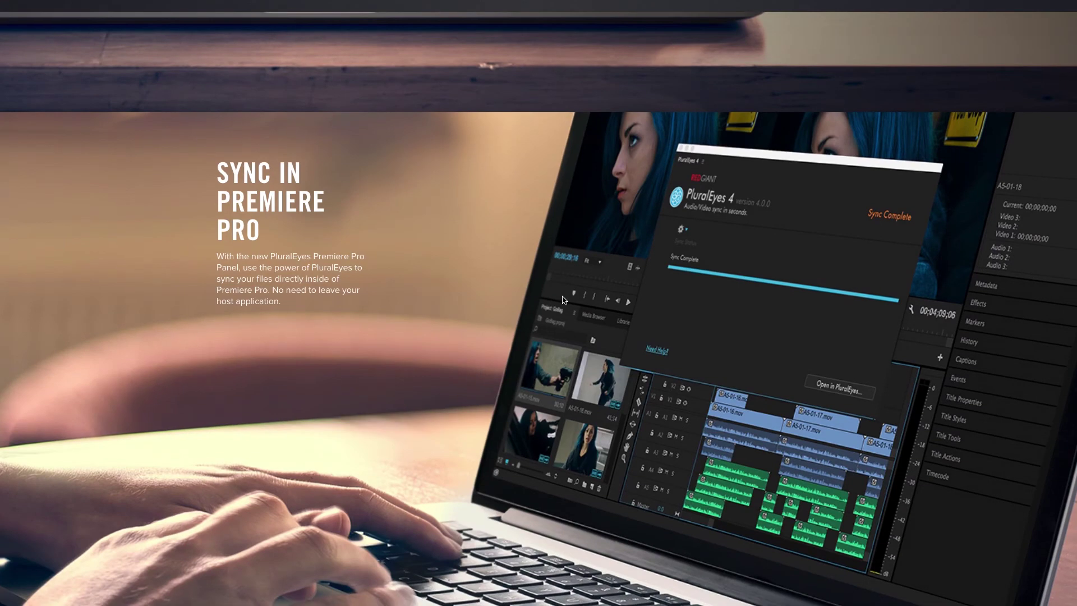
{"action": "scroll", "coordinate": [564, 300], "scroll_direction": "down", "scroll_amount": 3}
{"action": "scroll", "coordinate": [564, 300], "scroll_direction": "up", "scroll_amount": 15}
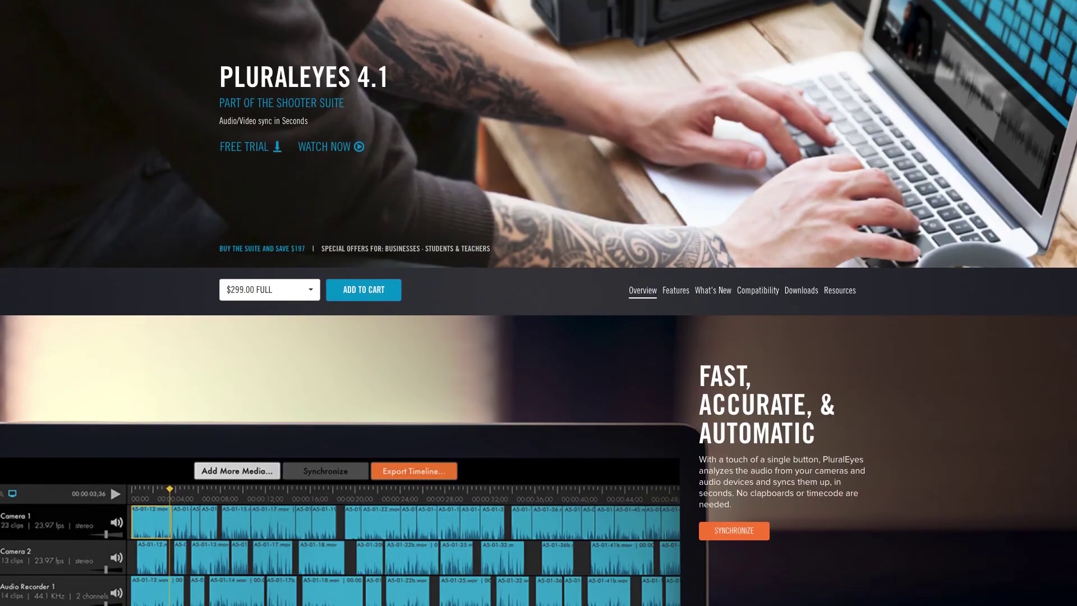
{"action": "mouse_move", "coordinate": [464, 16]}
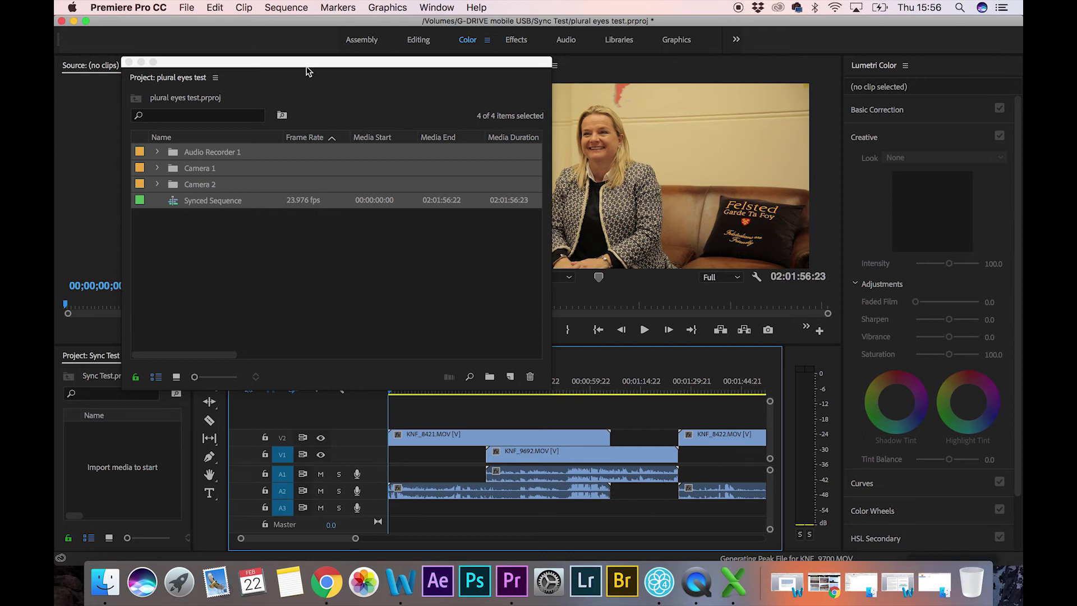
Step: Minimize the floating plural eyes test project and scroll along the Synced Sequence timeline
{"action": "left_click", "coordinate": [141, 63]}
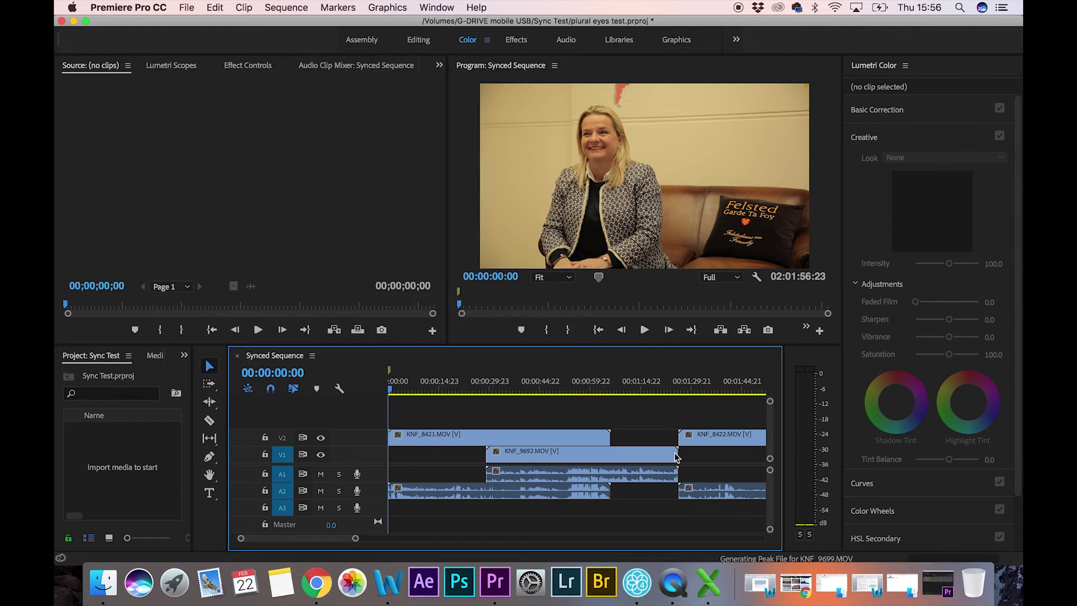
{"action": "left_click_drag", "start_coordinate": [332, 539], "coordinate": [441, 545]}
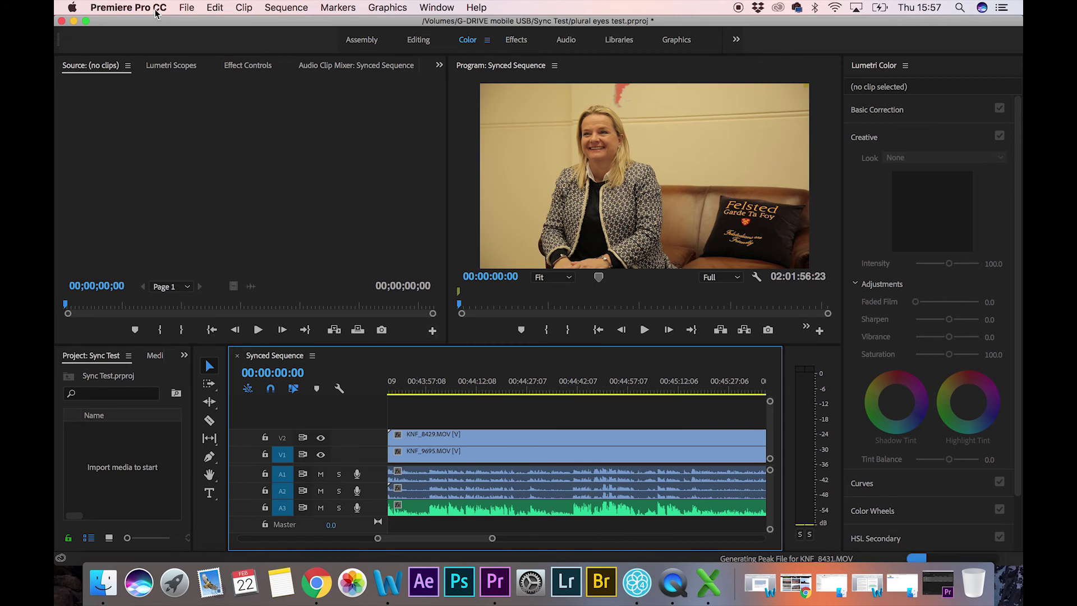
Step: Open the PluralEyes 4 panel from Window > Extensions, then try closing it
{"action": "left_click", "coordinate": [434, 7]}
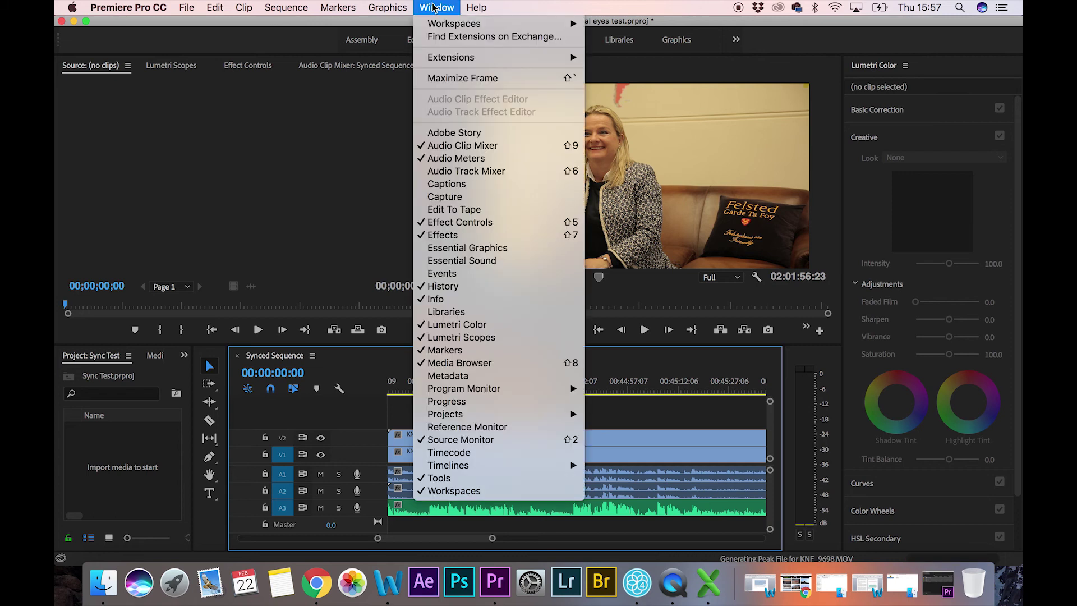
{"action": "mouse_move", "coordinate": [455, 59]}
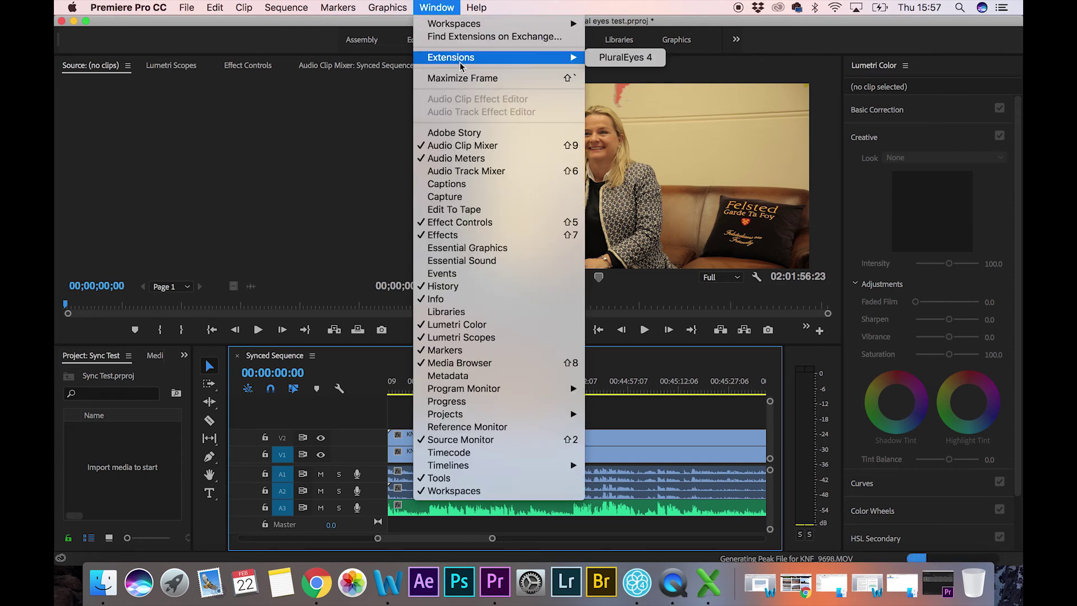
{"action": "left_click", "coordinate": [620, 56]}
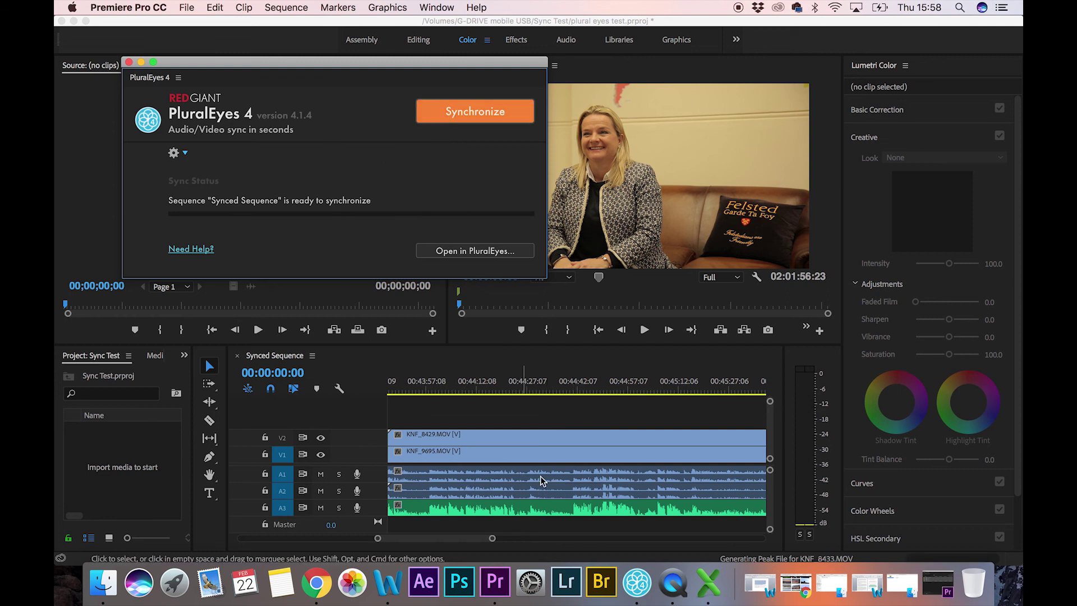
{"action": "left_click", "coordinate": [130, 62]}
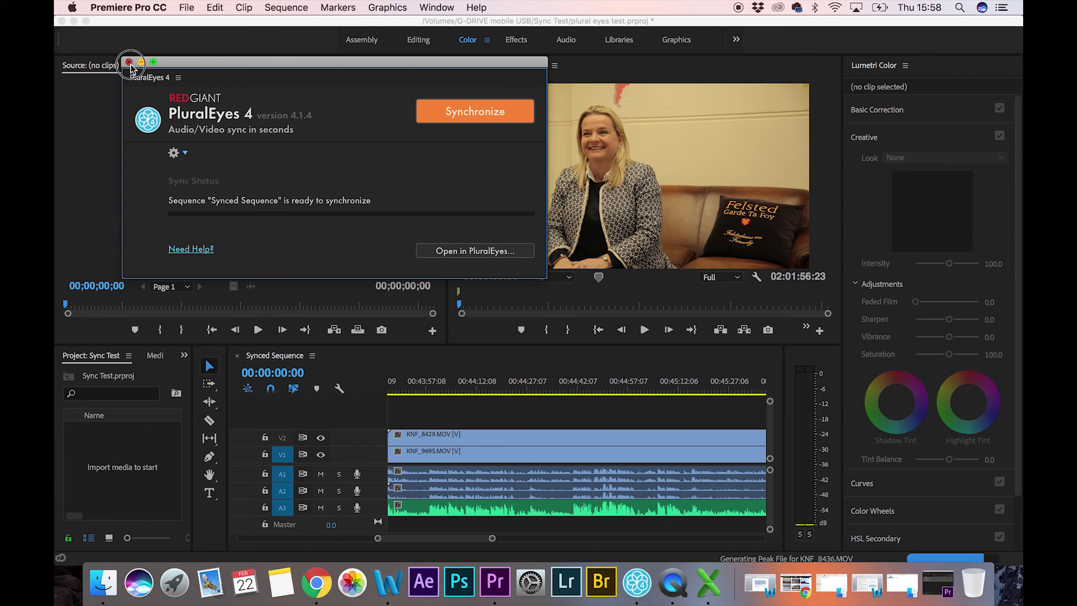